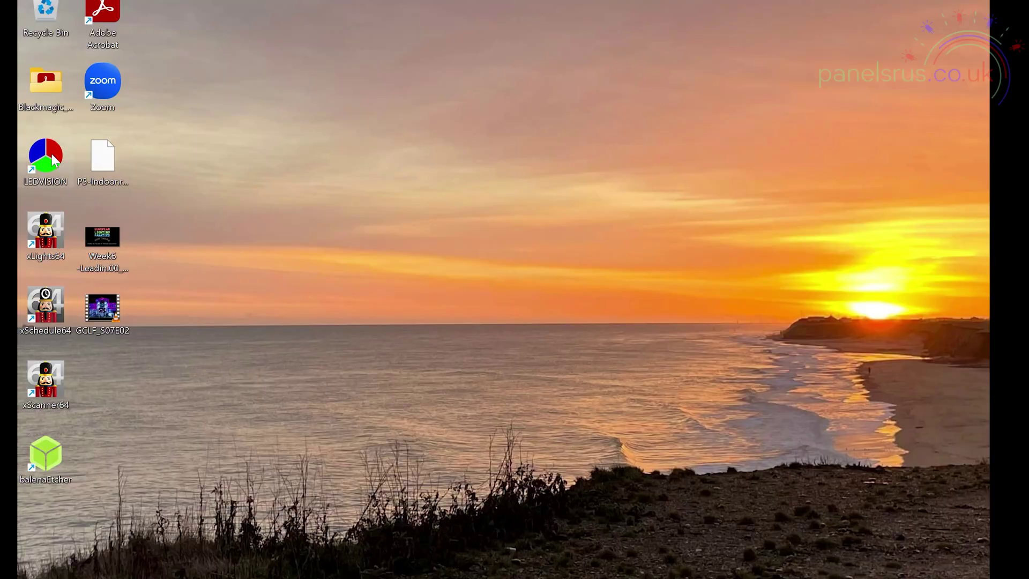
Launch LEDVISION 8.5 from its desktop shortcut.
{"action": "double_click", "coordinate": [53, 159]}
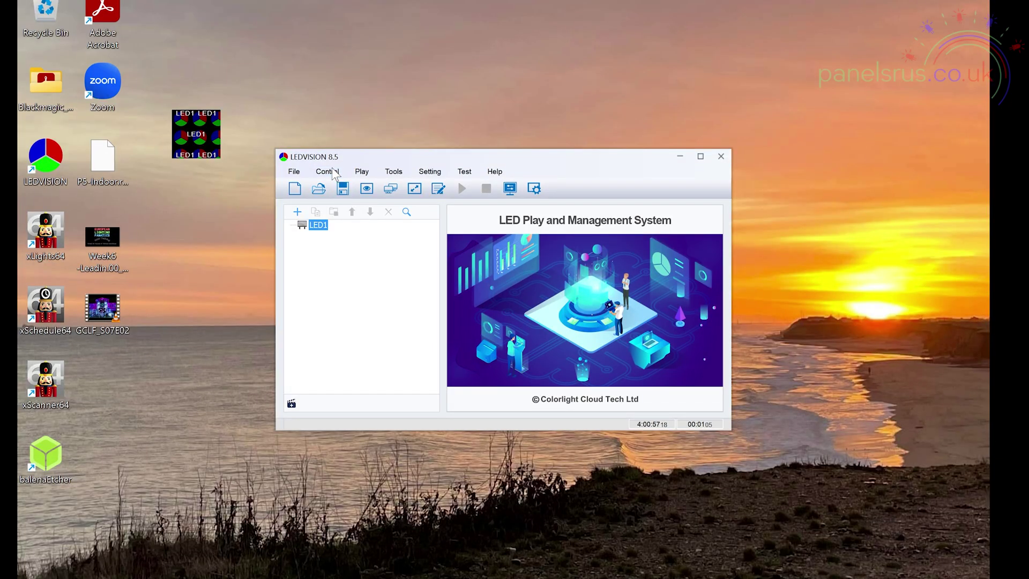
Set the LED1 screen to 512 × 256 pixels in Screen Size and Count Settings and apply it.
{"action": "left_click", "coordinate": [328, 171]}
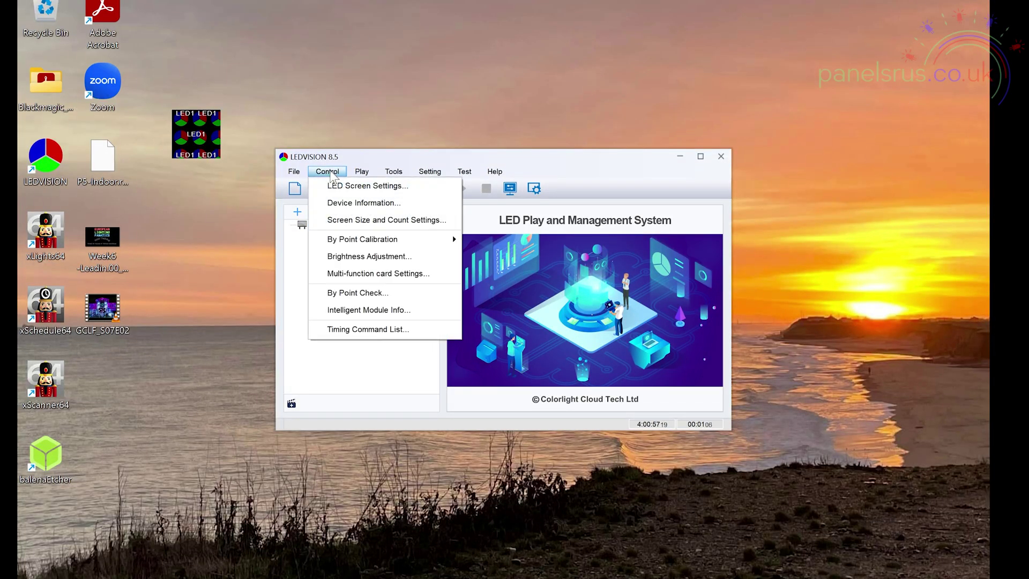
{"action": "left_click", "coordinate": [357, 221]}
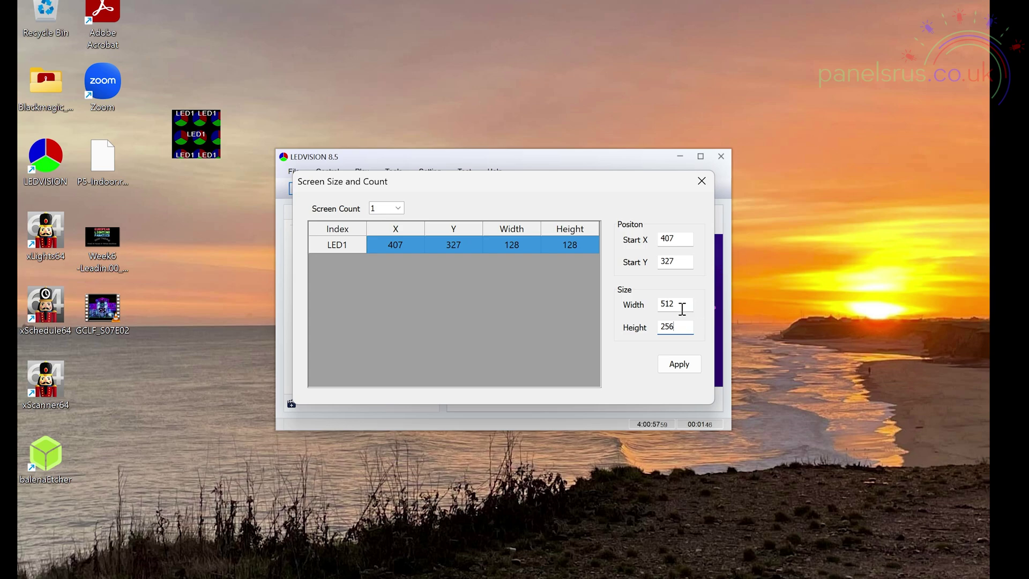
{"action": "left_click", "coordinate": [679, 363]}
{"action": "left_click", "coordinate": [702, 182]}
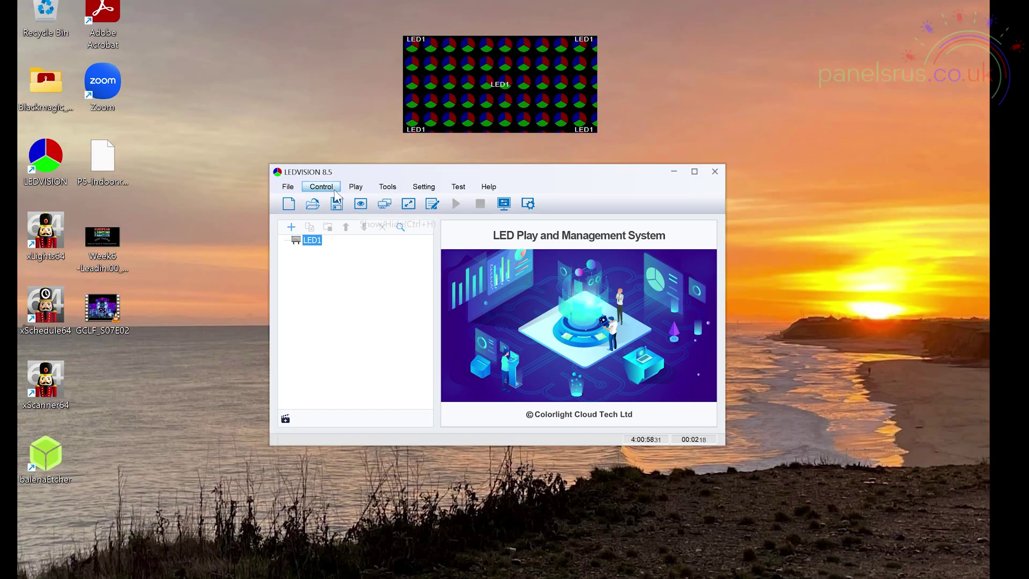
Open LED Screen Settings, auto-select the network adapter, detect the 8 receiver cards and view their parameters.
{"action": "left_click", "coordinate": [327, 188]}
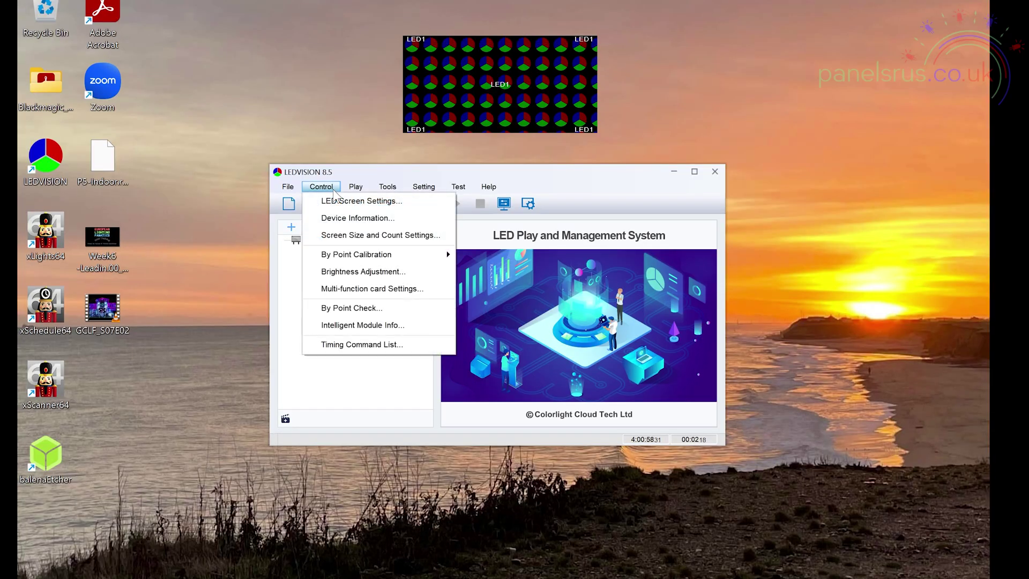
{"action": "left_click", "coordinate": [360, 202]}
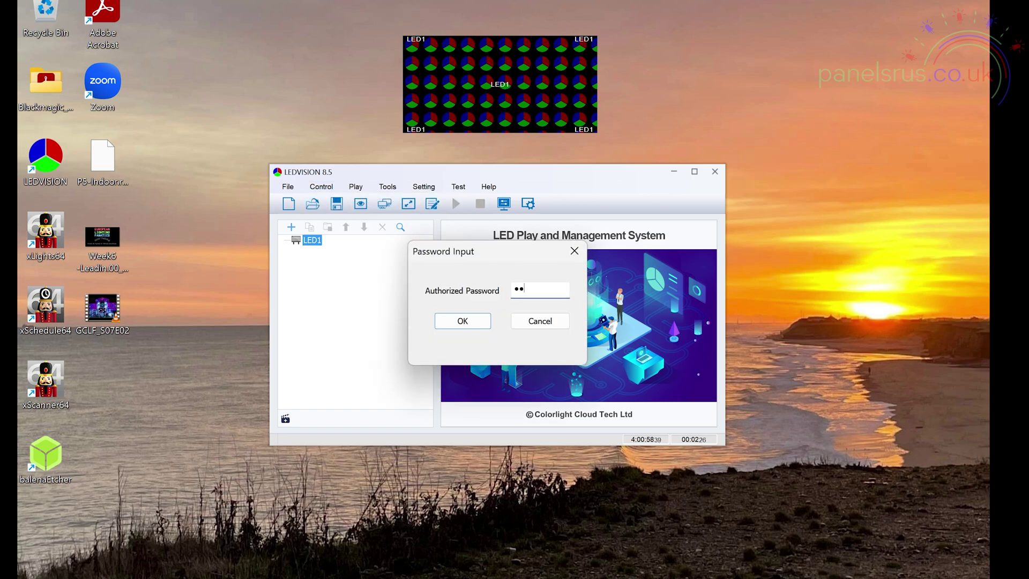
{"action": "key", "text": "Return"}
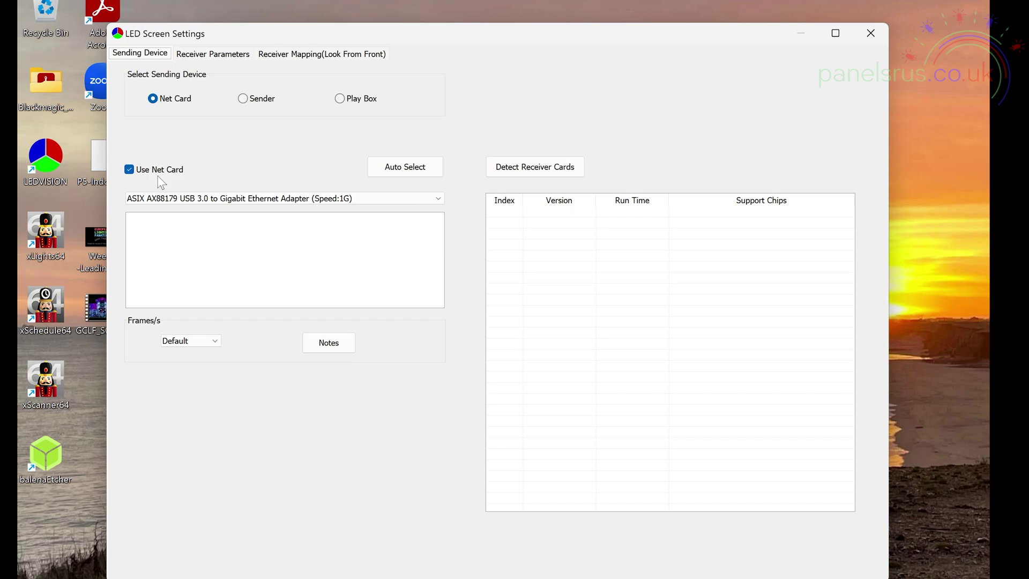
{"action": "left_click", "coordinate": [408, 170]}
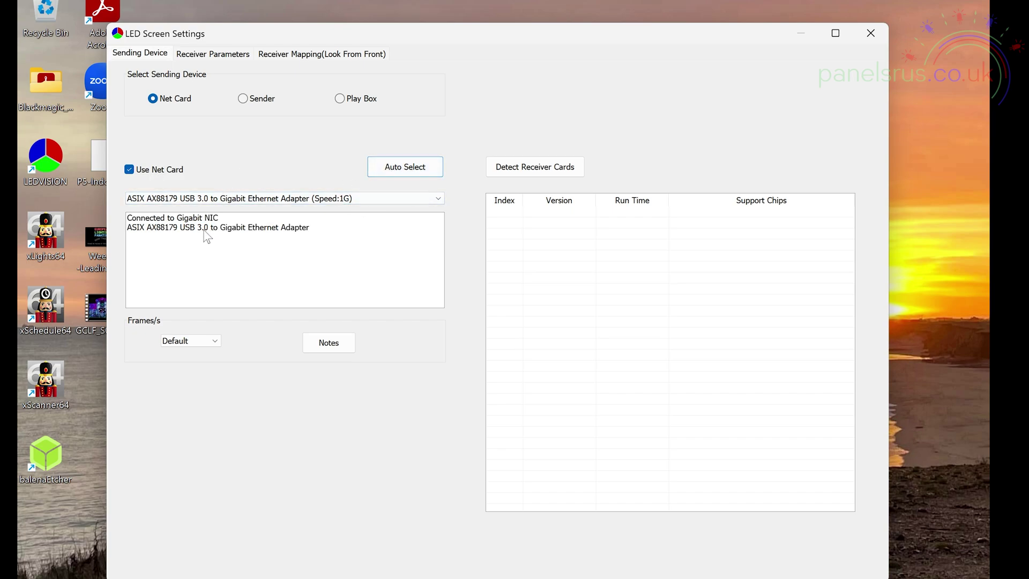
{"action": "left_click", "coordinate": [529, 169]}
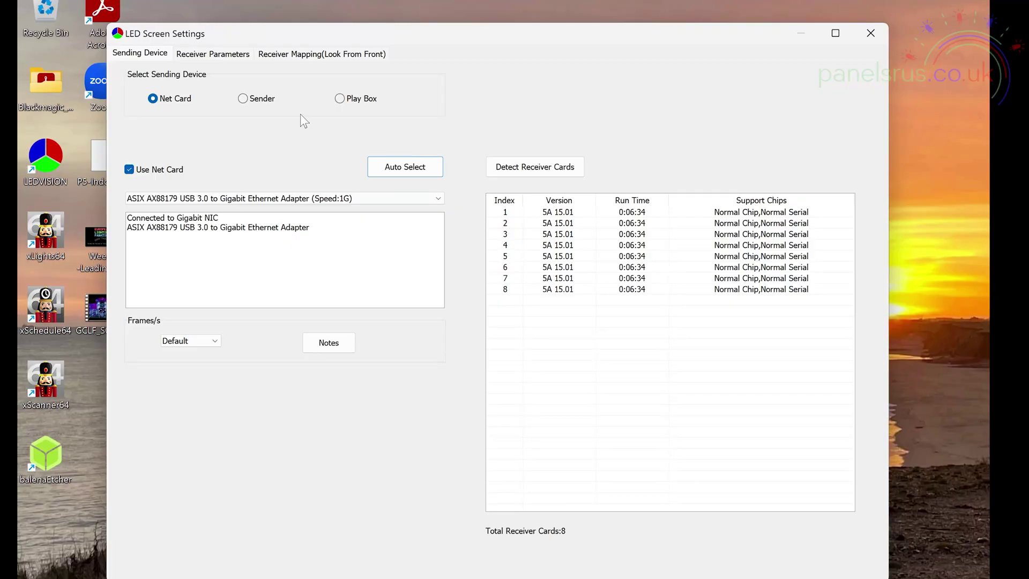
{"action": "left_click", "coordinate": [236, 55]}
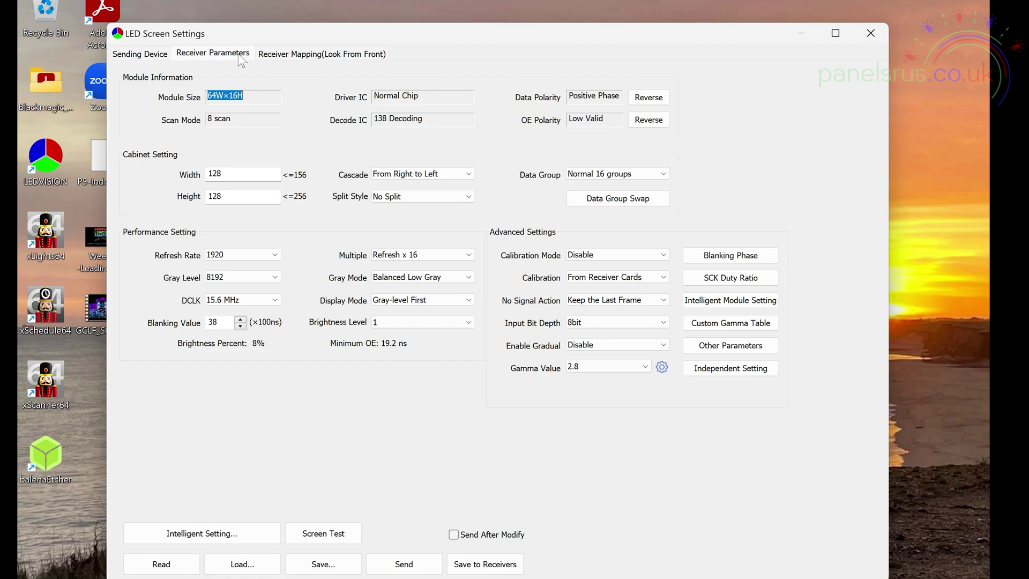
On the Receiver Mapping tab, set Col Count 4 and Row Count 2.
{"action": "left_click", "coordinate": [314, 56]}
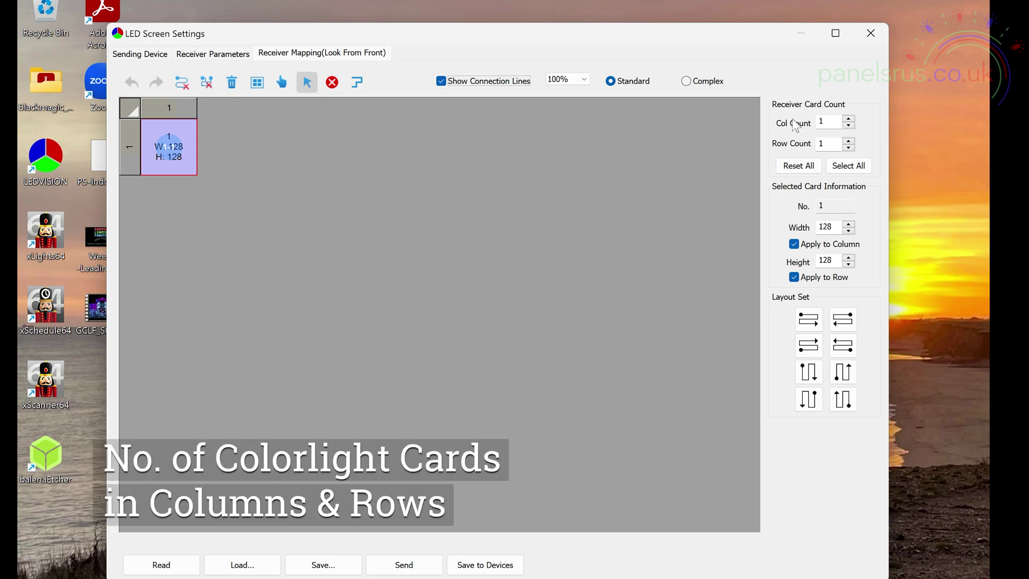
{"action": "left_click", "coordinate": [851, 125]}
{"action": "left_click", "coordinate": [851, 124]}
{"action": "left_click", "coordinate": [852, 125]}
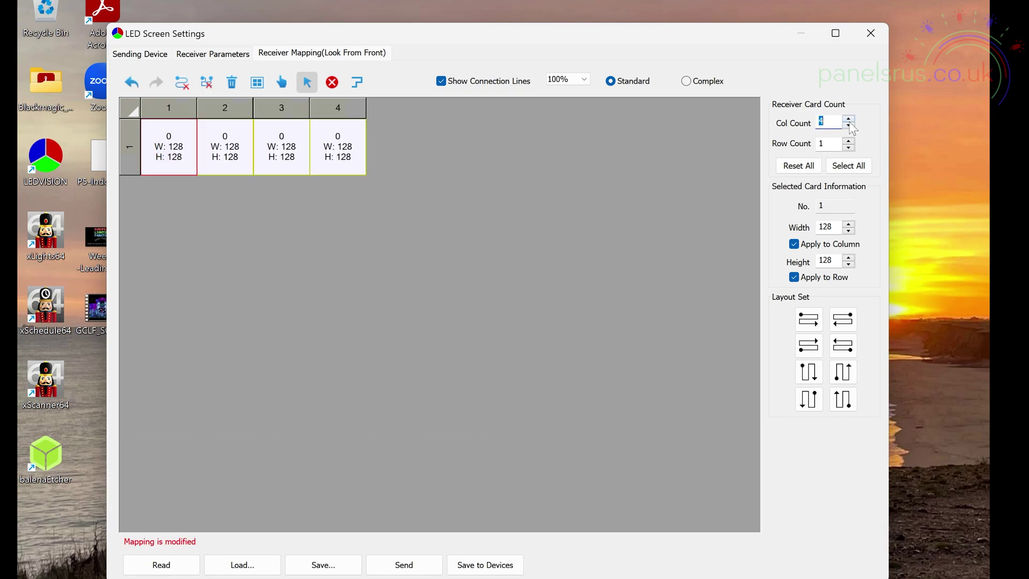
{"action": "left_click", "coordinate": [849, 141]}
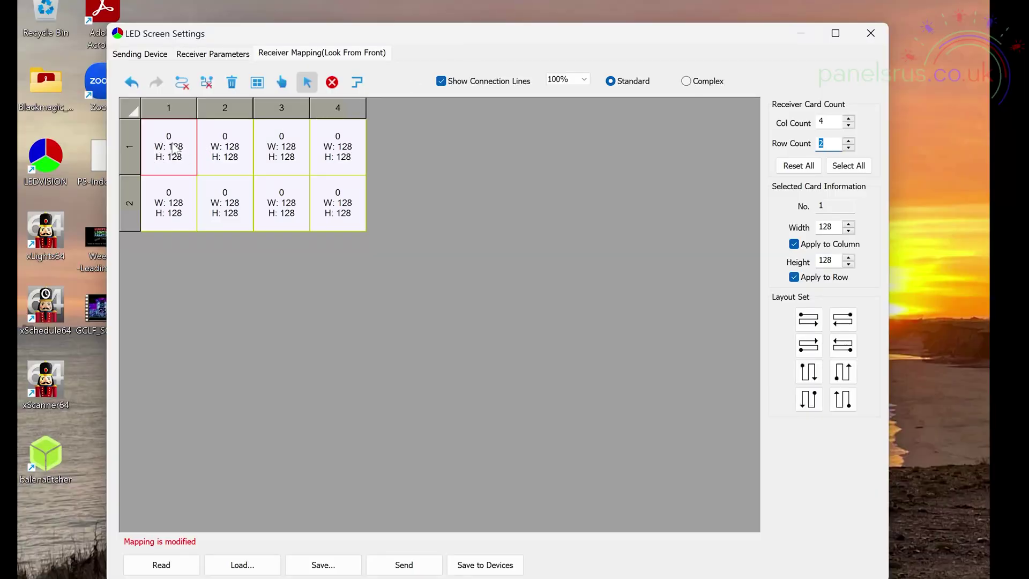
Number the eight cards 1–8 in snake order: top row left to right, bottom row right to left.
{"action": "left_click", "coordinate": [175, 150]}
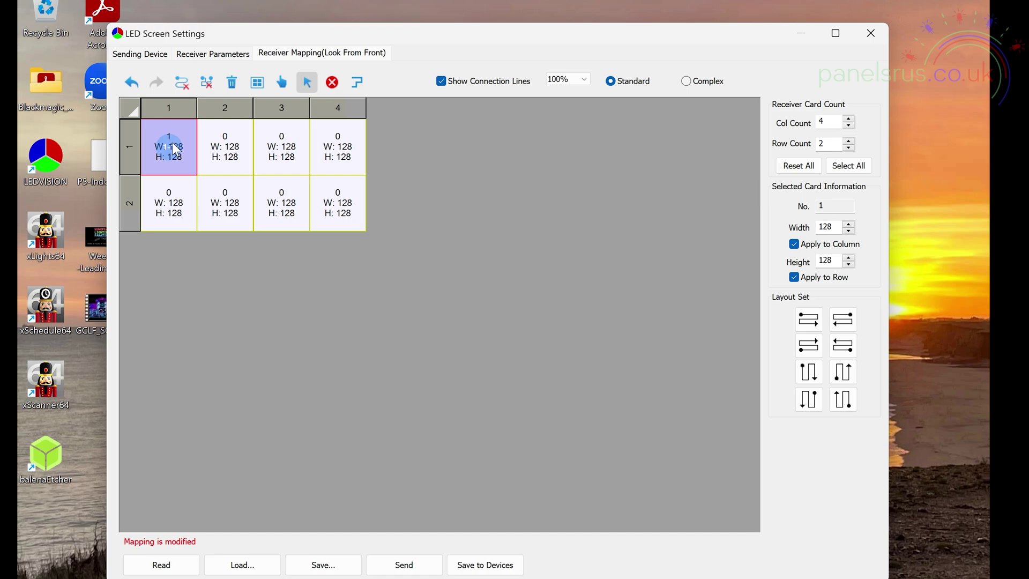
{"action": "left_click", "coordinate": [236, 150]}
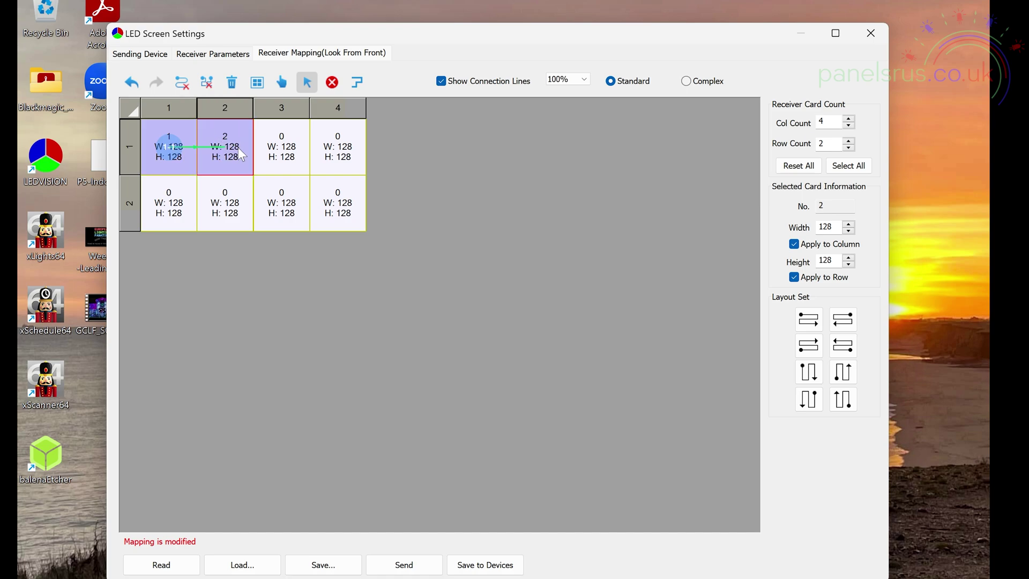
{"action": "left_click", "coordinate": [282, 154]}
{"action": "left_click", "coordinate": [343, 159]}
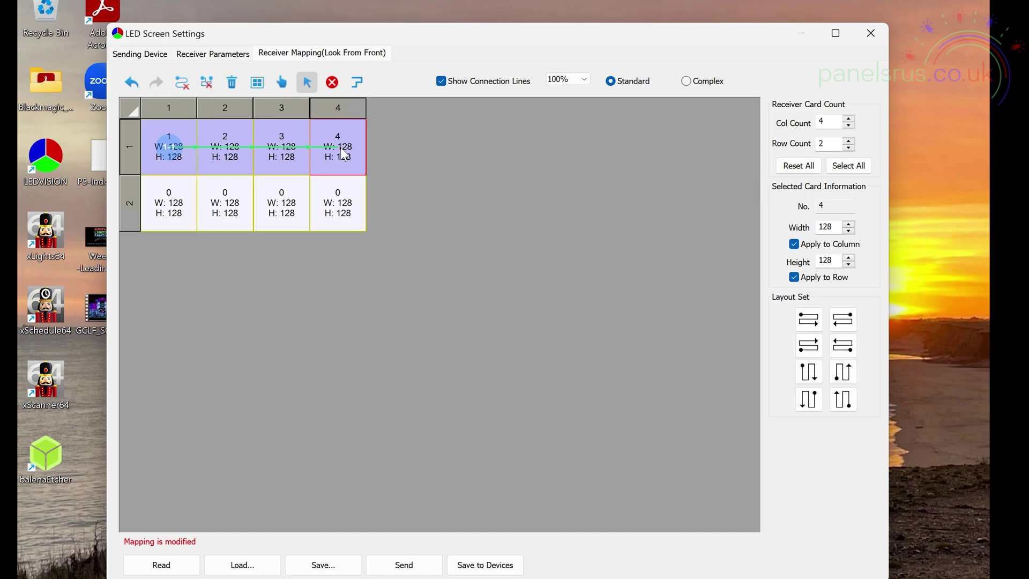
{"action": "left_click", "coordinate": [352, 217]}
{"action": "left_click", "coordinate": [282, 206]}
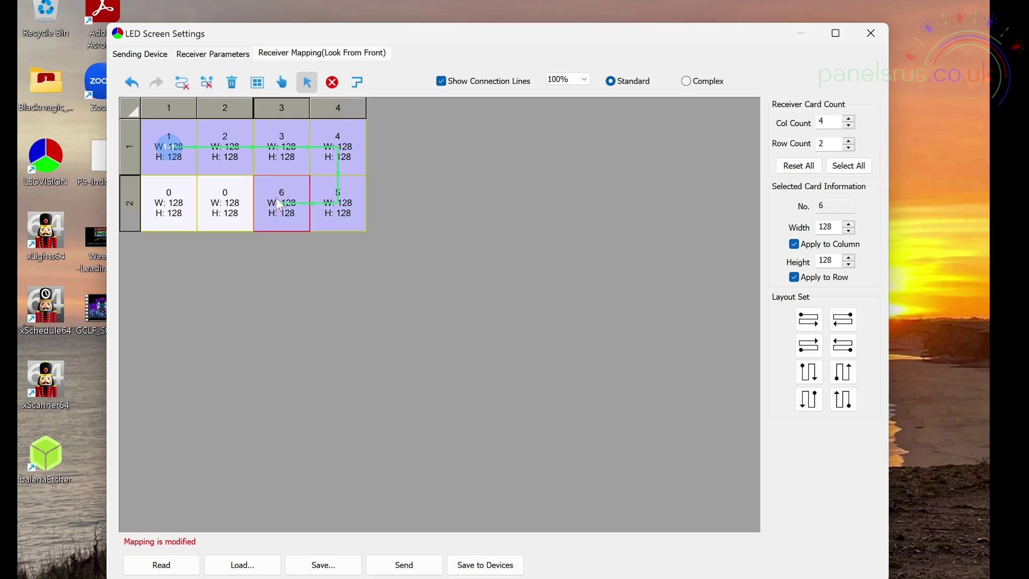
{"action": "left_click", "coordinate": [220, 208]}
{"action": "left_click", "coordinate": [164, 217]}
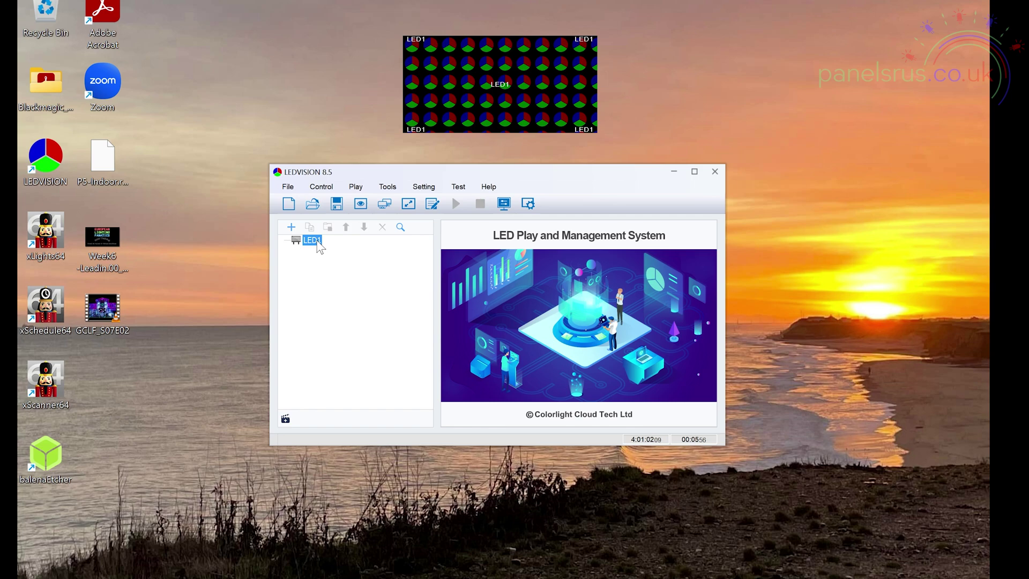
Add Normal Page 1 under LED1 holding a full-screen 512×256 File Window 1.
{"action": "left_click", "coordinate": [292, 228]}
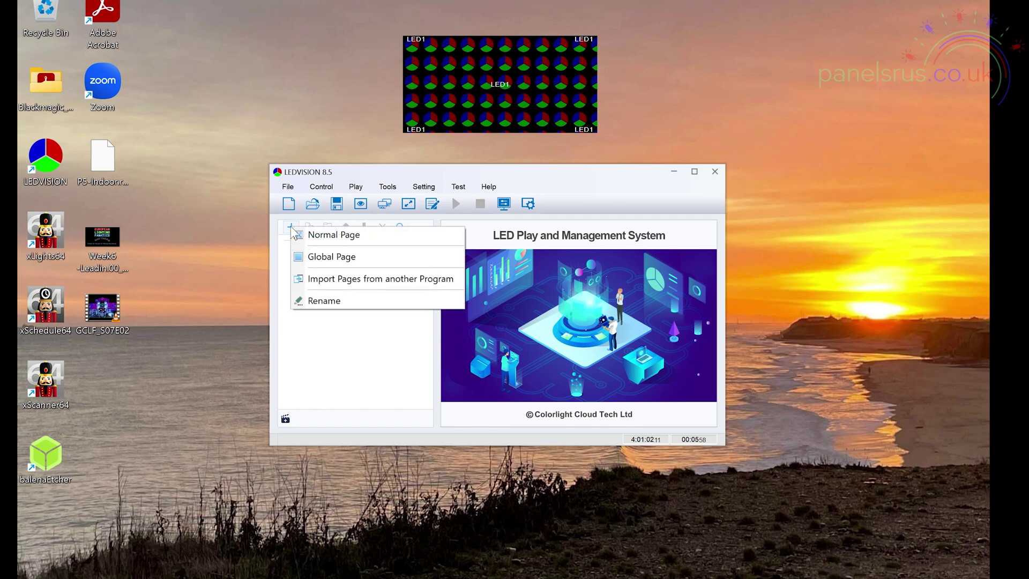
{"action": "left_click", "coordinate": [335, 236]}
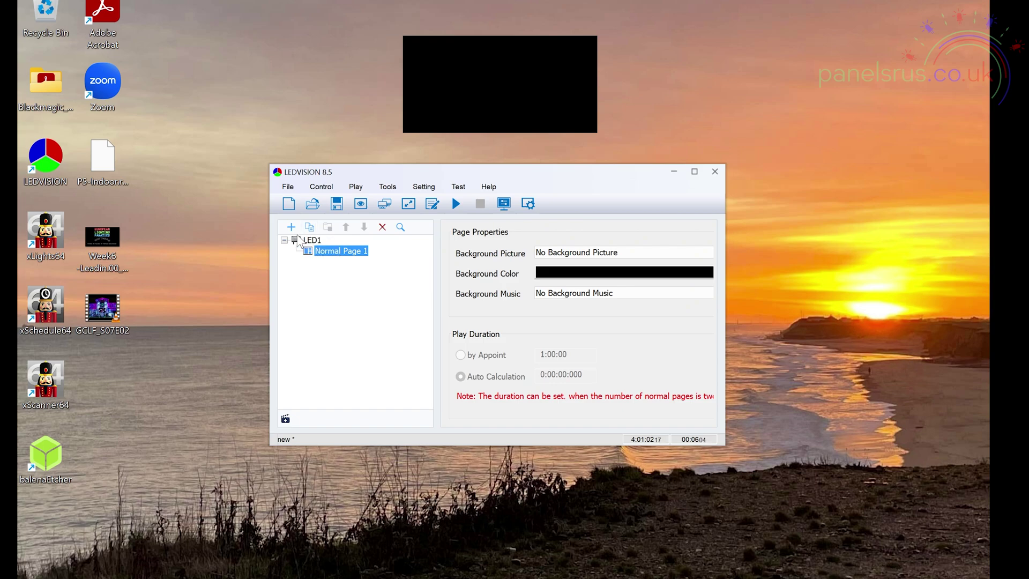
{"action": "left_click", "coordinate": [293, 231]}
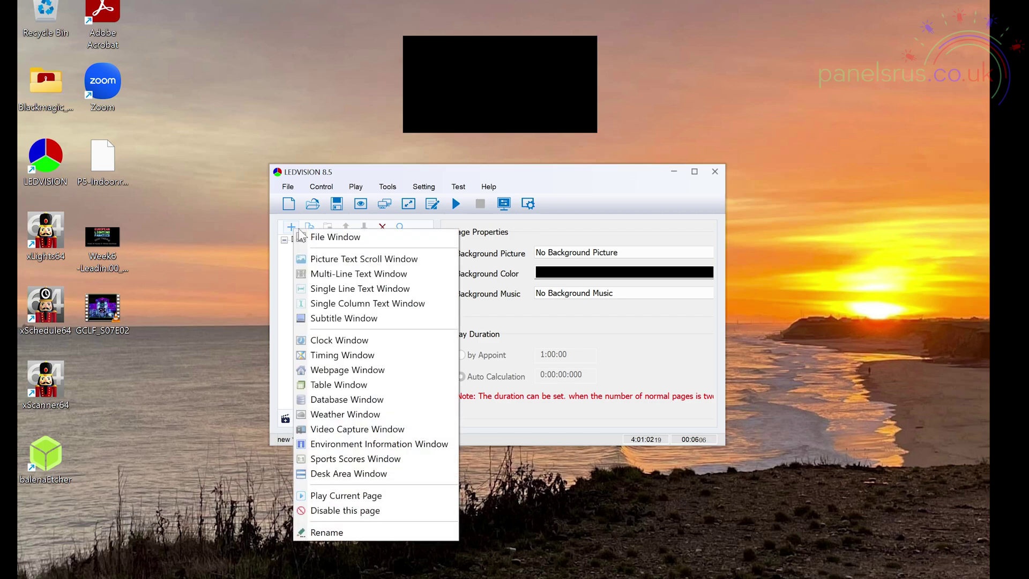
{"action": "left_click", "coordinate": [343, 240]}
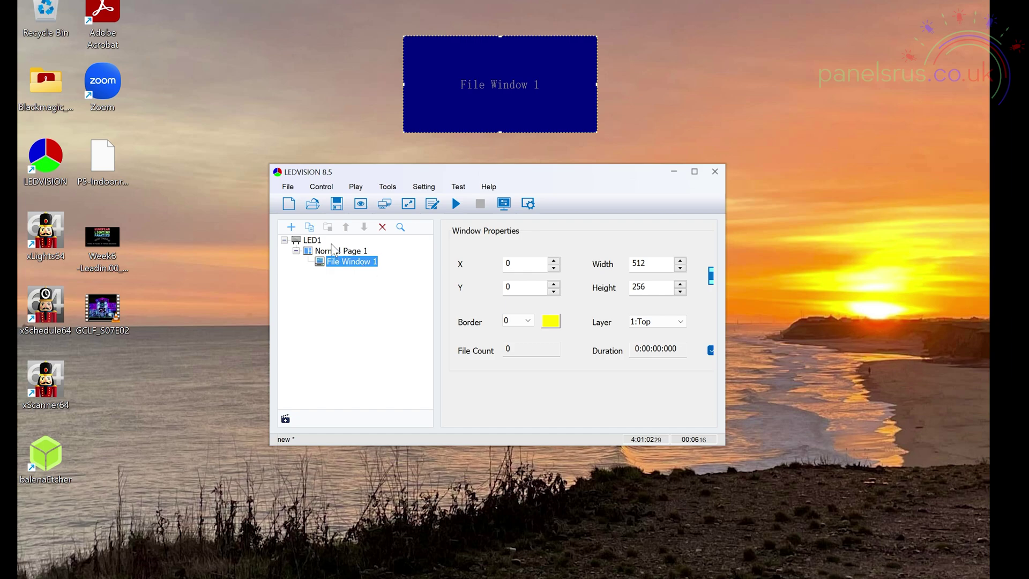
{"action": "left_click", "coordinate": [293, 228]}
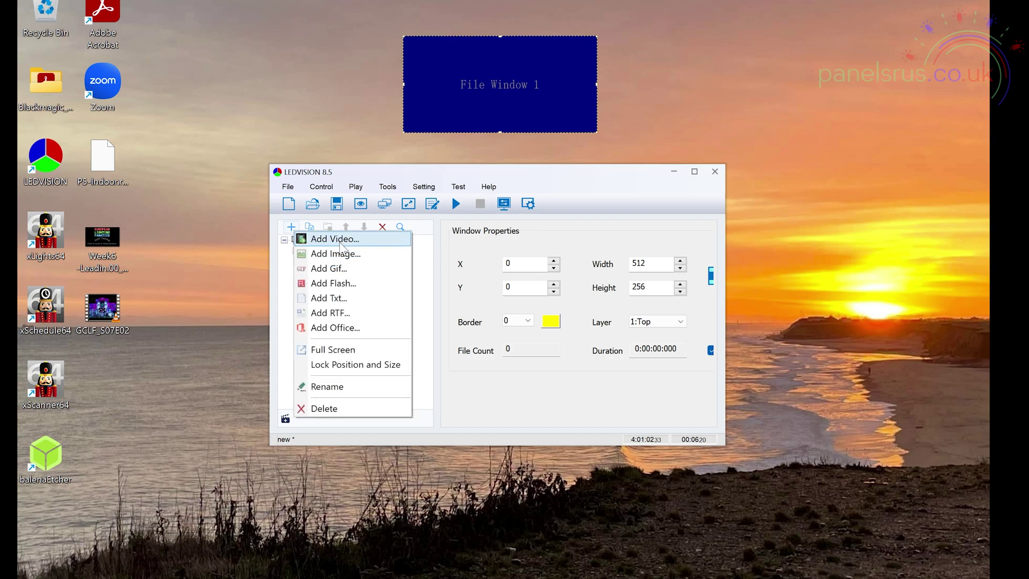
Add the GCLF_S07E02 video from the Desktop to the file window.
{"action": "left_click", "coordinate": [340, 241]}
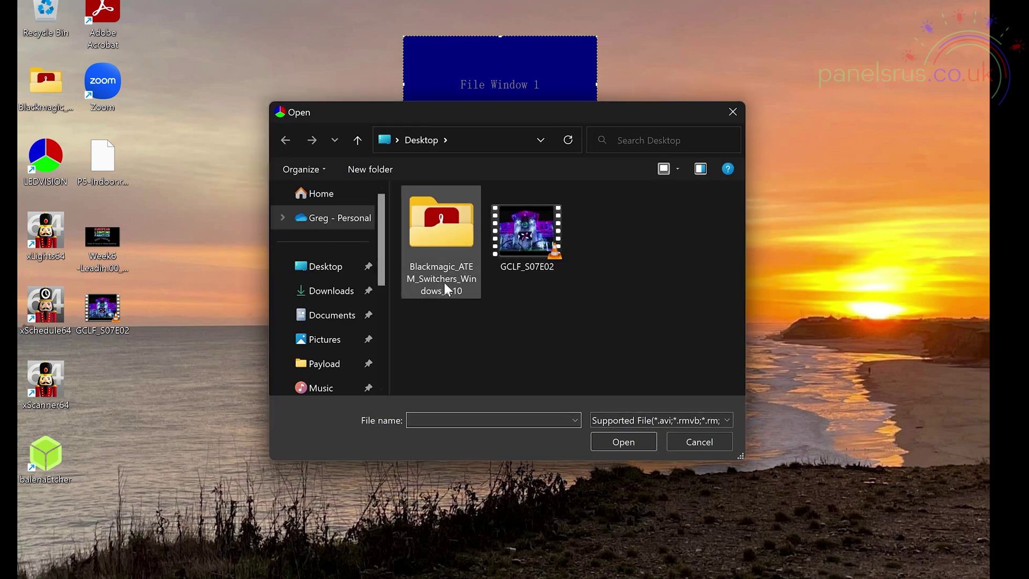
{"action": "left_click", "coordinate": [520, 250]}
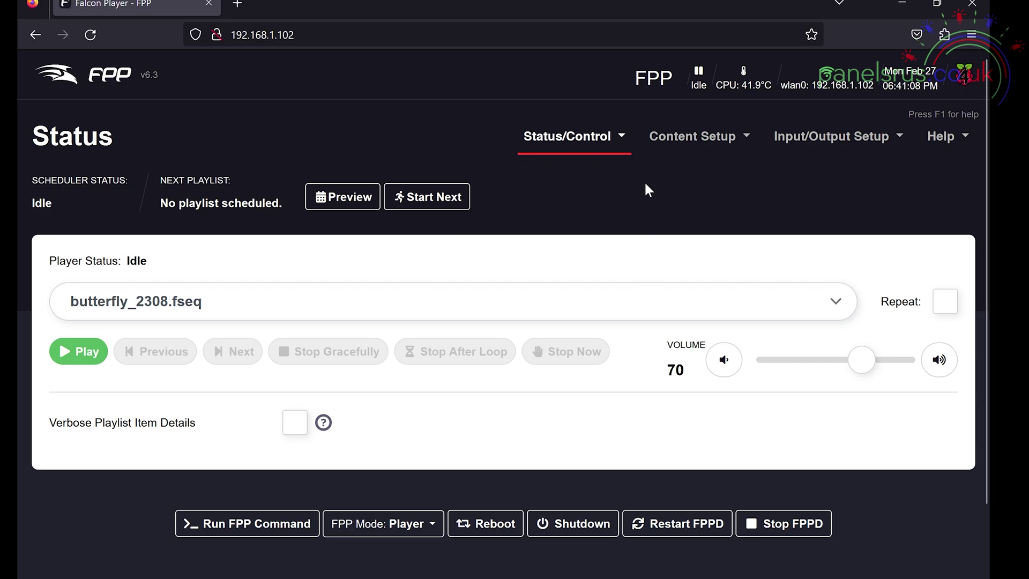
Go to Channel Outputs under the Input/Output Setup menu.
{"action": "left_click", "coordinate": [828, 149]}
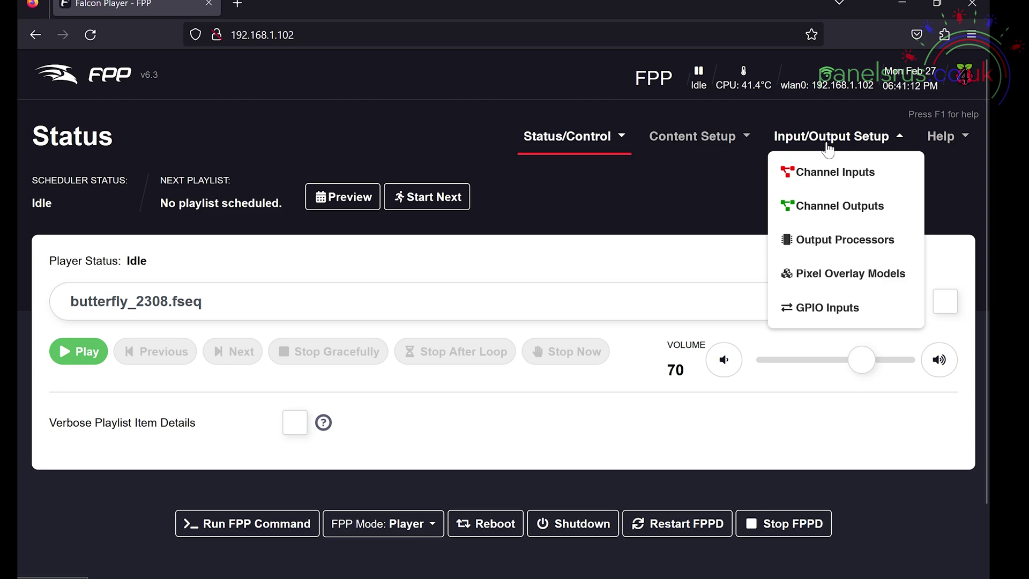
{"action": "left_click", "coordinate": [859, 206]}
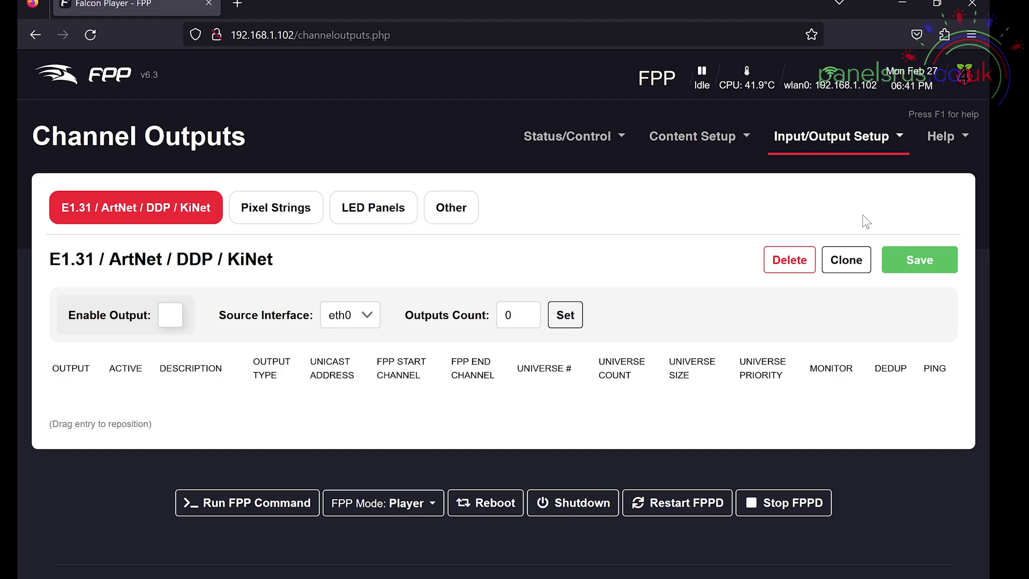
On the LED Panels tab, review the 8×8 ColorLight grid of 64x32 panels on eth0 and save it.
{"action": "left_click", "coordinate": [384, 208]}
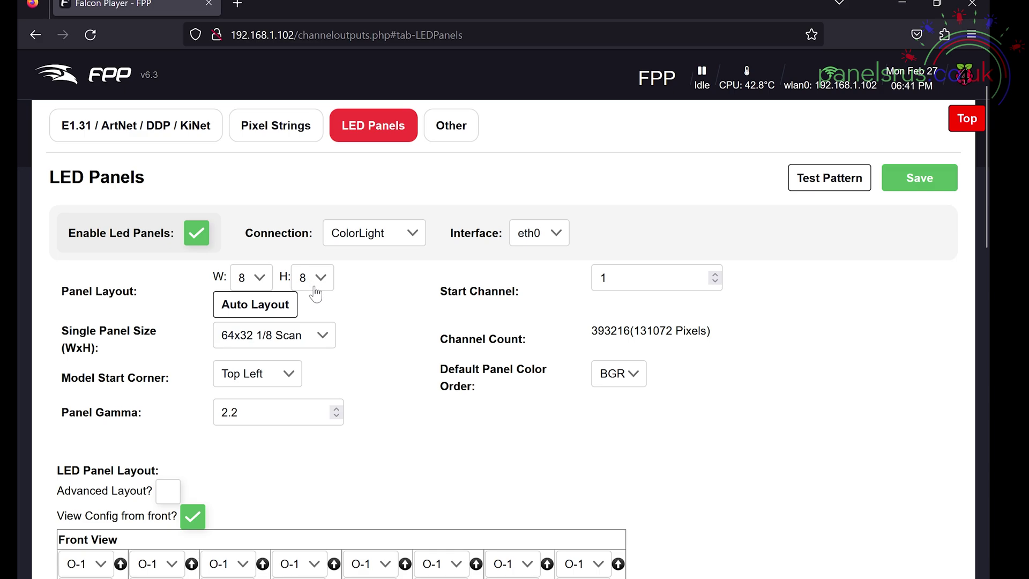
{"action": "scroll", "coordinate": [299, 276], "scroll_direction": "down", "scroll_amount": 2}
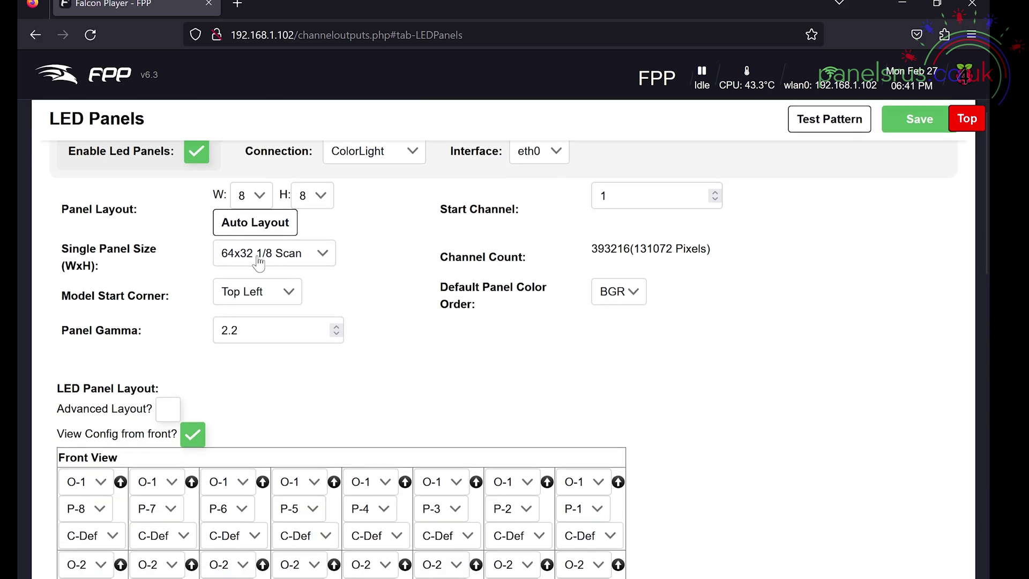
{"action": "scroll", "coordinate": [258, 261], "scroll_direction": "down", "scroll_amount": 4}
{"action": "scroll", "coordinate": [284, 223], "scroll_direction": "down", "scroll_amount": 4}
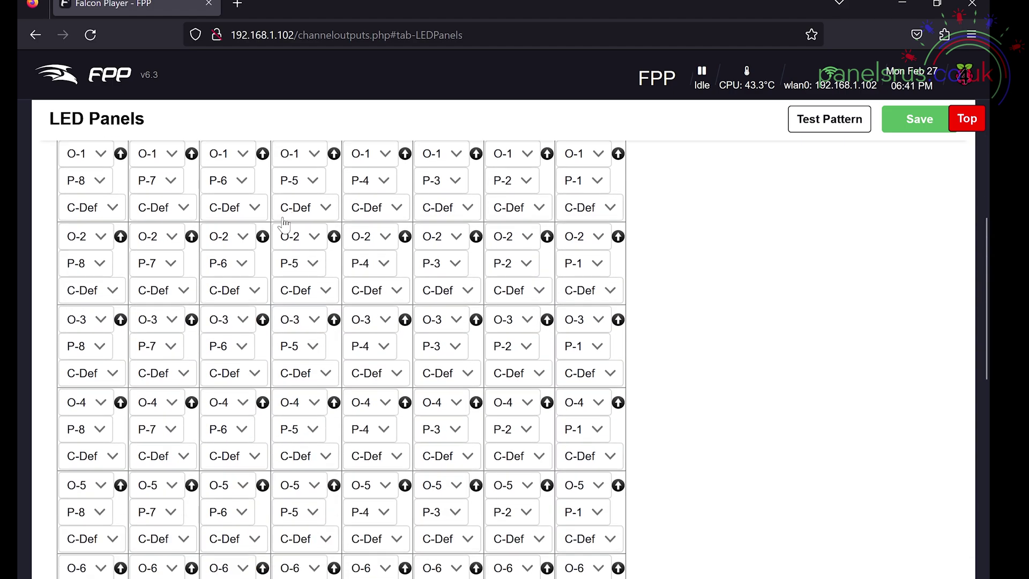
{"action": "scroll", "coordinate": [284, 223], "scroll_direction": "down", "scroll_amount": 8}
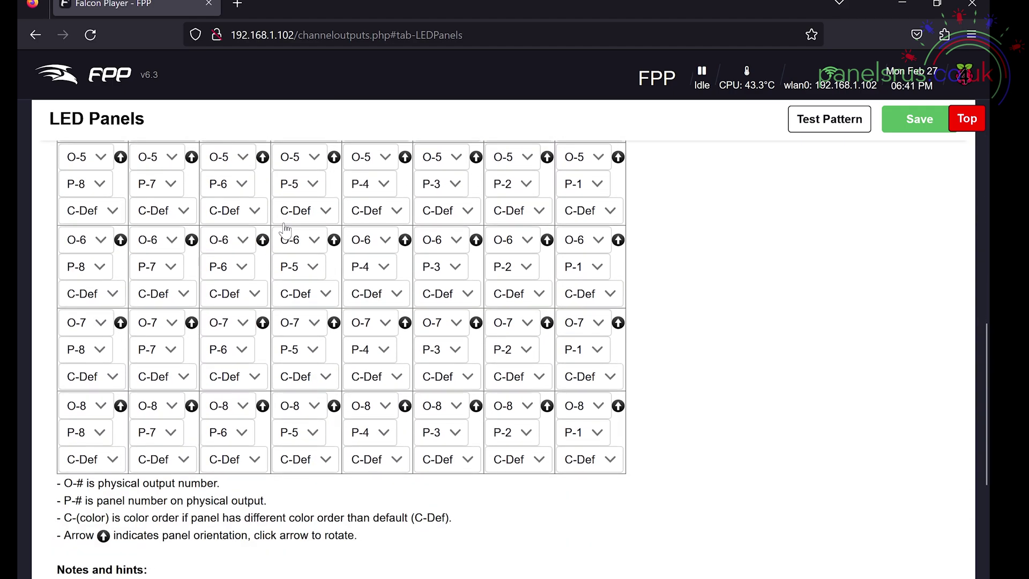
{"action": "scroll", "coordinate": [285, 241], "scroll_direction": "up", "scroll_amount": 8}
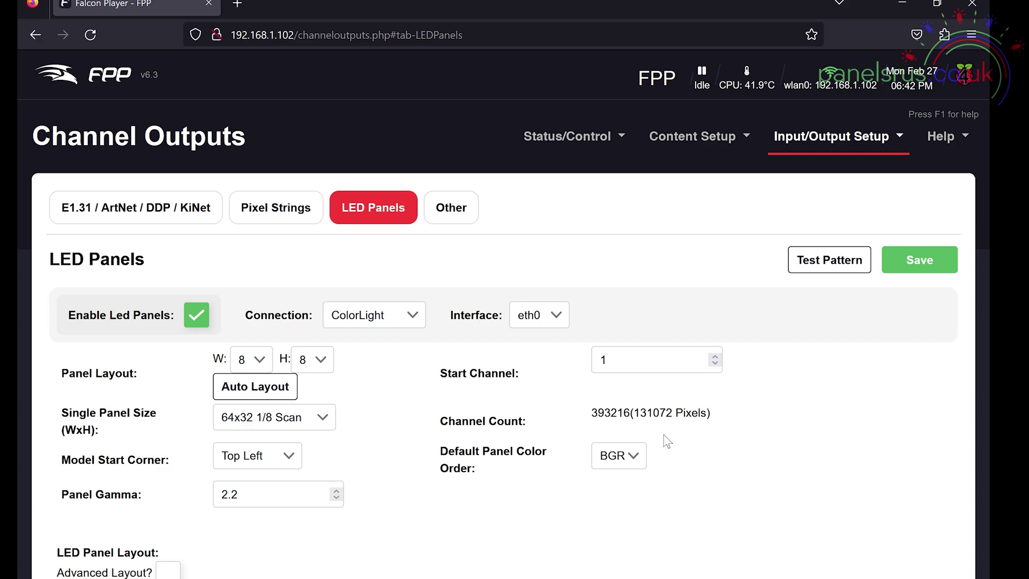
{"action": "scroll", "coordinate": [666, 441], "scroll_direction": "down", "scroll_amount": 2}
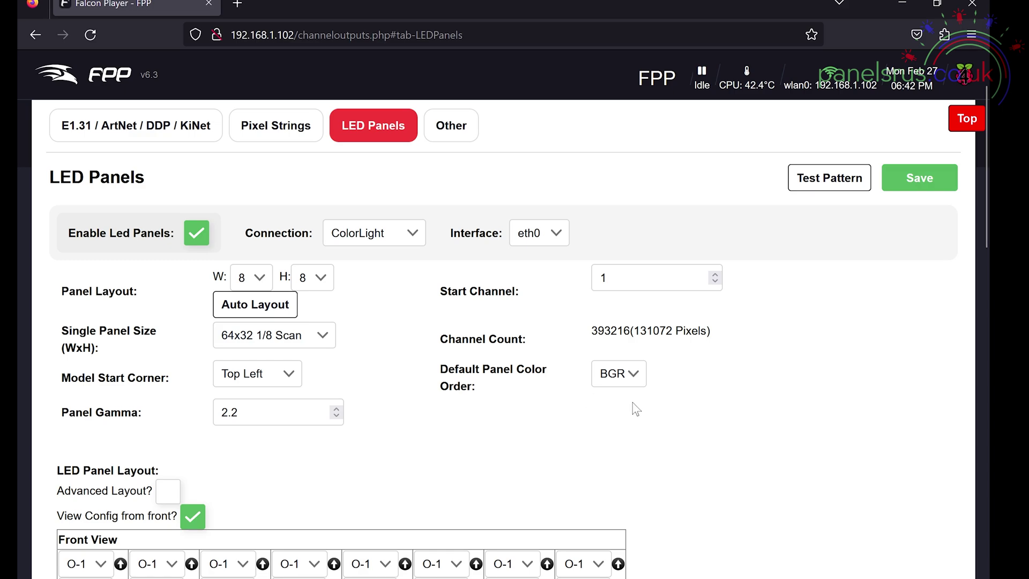
{"action": "scroll", "coordinate": [636, 409], "scroll_direction": "up", "scroll_amount": 2}
{"action": "left_click", "coordinate": [925, 263]}
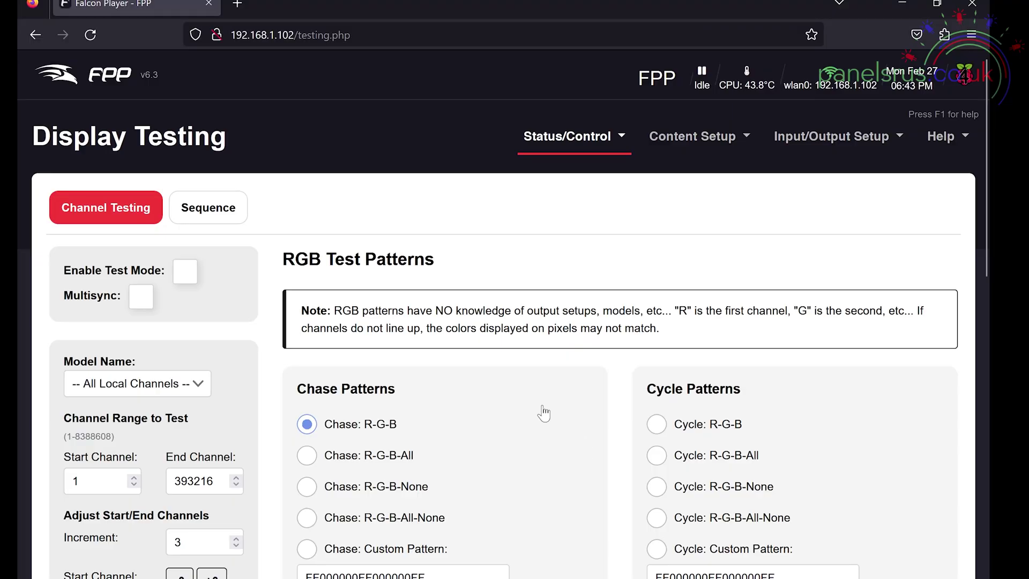
Test solid fills: drop blue to 0 for red, red to 0, then raise green to 255.
{"action": "scroll", "coordinate": [525, 392], "scroll_direction": "down", "scroll_amount": 6}
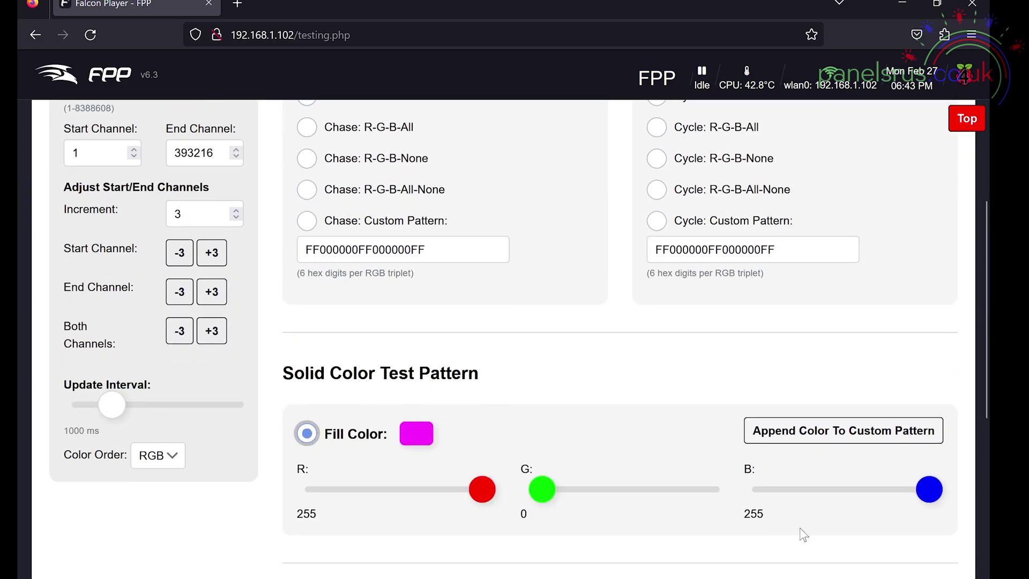
{"action": "left_click_drag", "start_coordinate": [913, 493], "coordinate": [717, 478]}
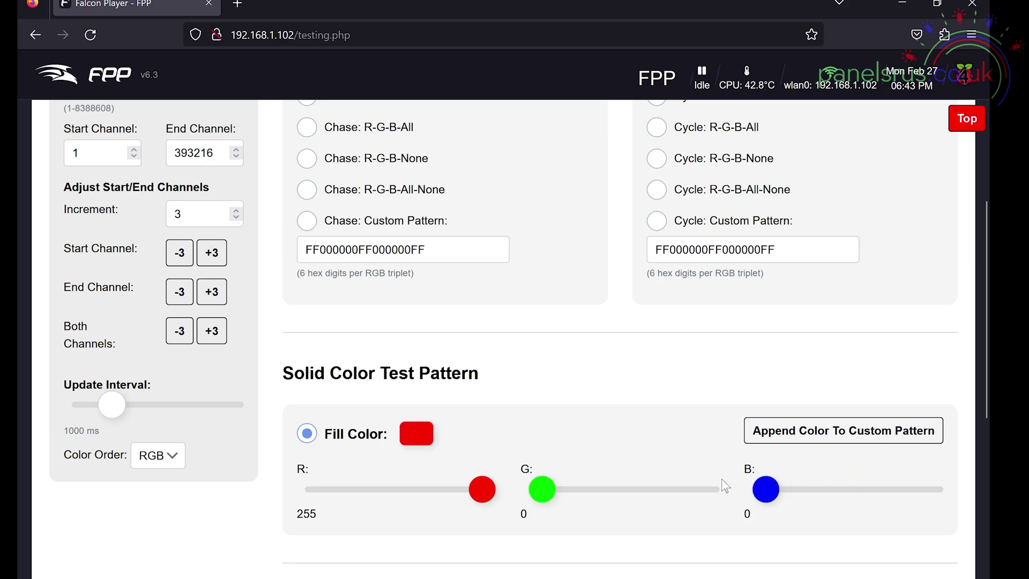
{"action": "left_click_drag", "start_coordinate": [485, 489], "coordinate": [238, 487]}
{"action": "scroll", "coordinate": [433, 404], "scroll_direction": "up", "scroll_amount": 6}
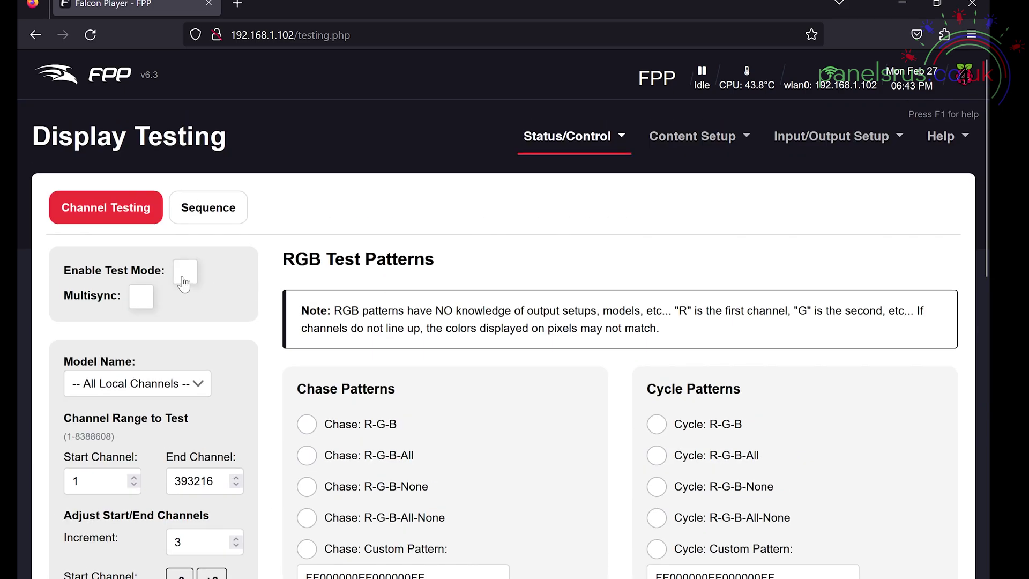
{"action": "scroll", "coordinate": [407, 327], "scroll_direction": "down", "scroll_amount": 8}
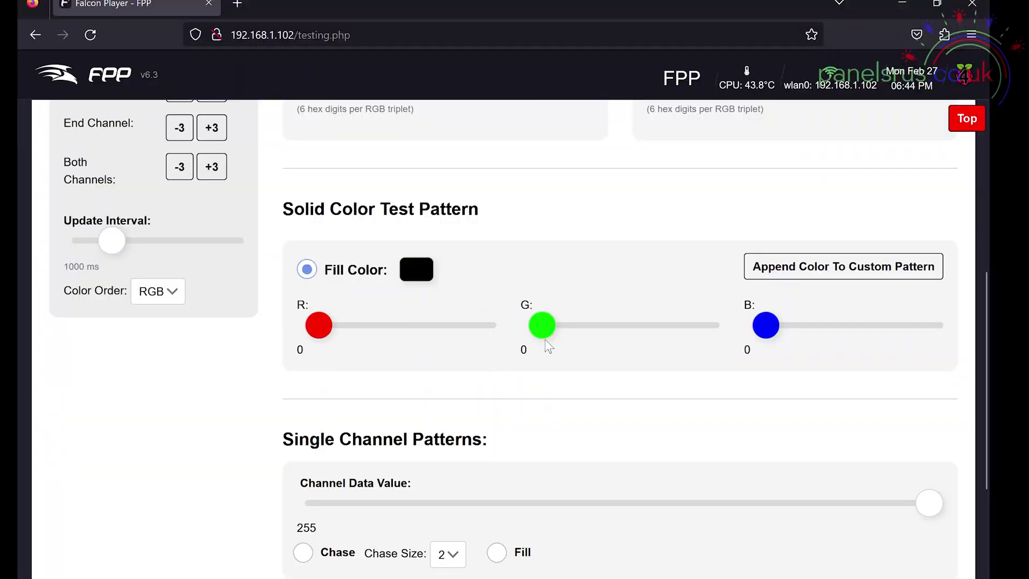
{"action": "left_click_drag", "start_coordinate": [553, 336], "coordinate": [770, 359]}
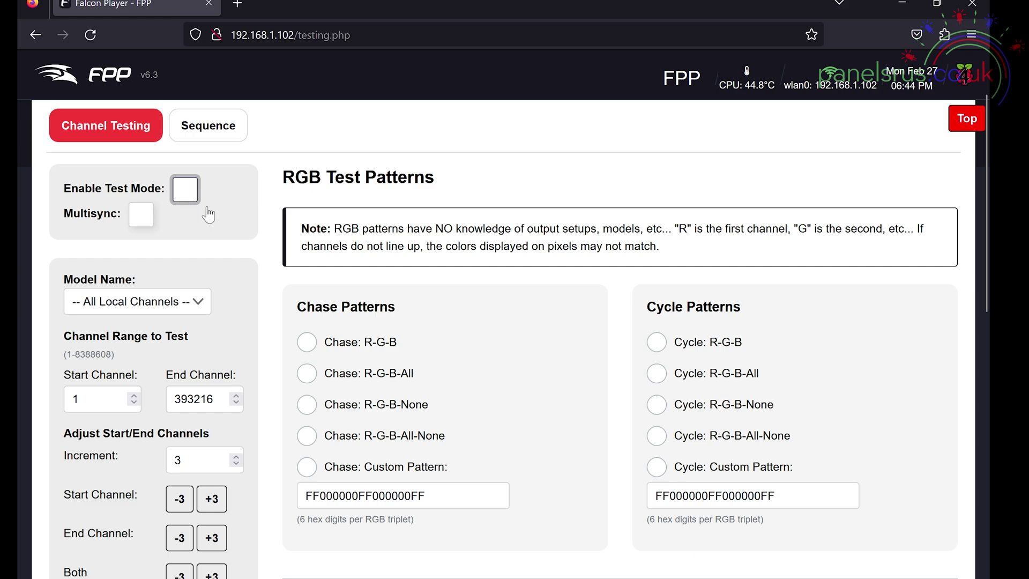
{"action": "scroll", "coordinate": [447, 252], "scroll_direction": "up", "scroll_amount": 2}
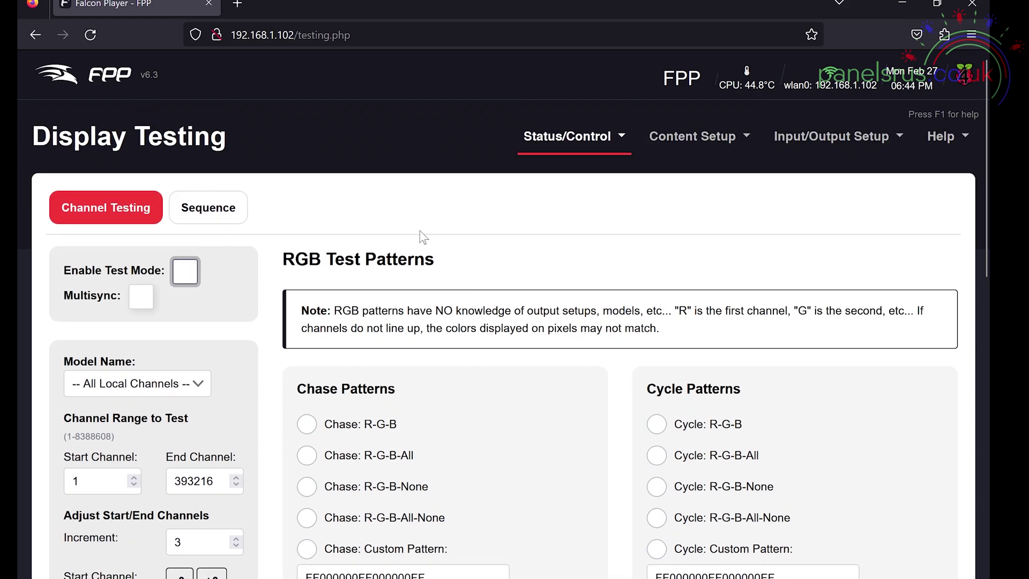
Go back to Falcon Player's Status Page via the Status/Control menu, with butterfly_2308.fseq selected.
{"action": "left_click", "coordinate": [566, 148]}
{"action": "left_click", "coordinate": [554, 171]}
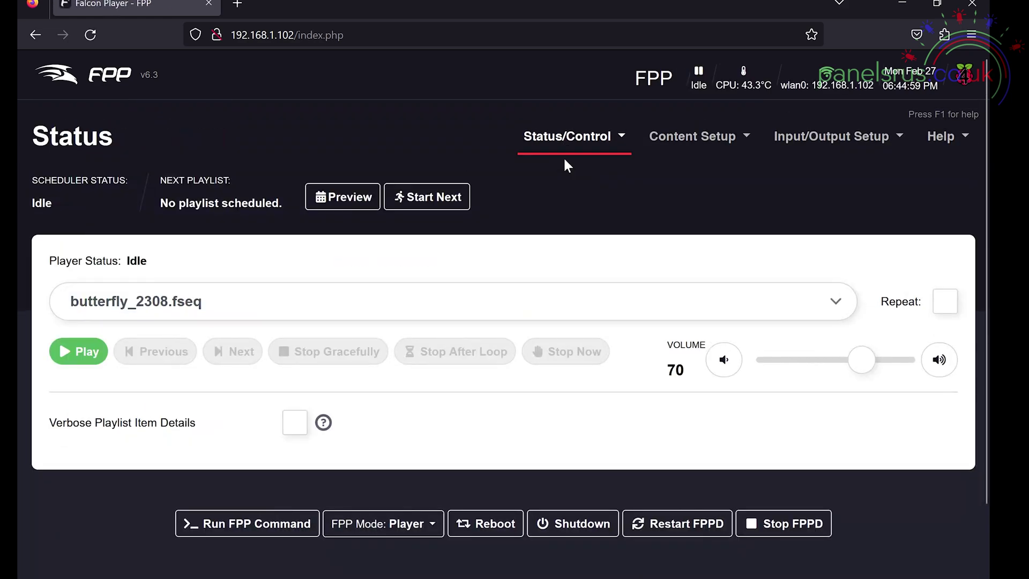